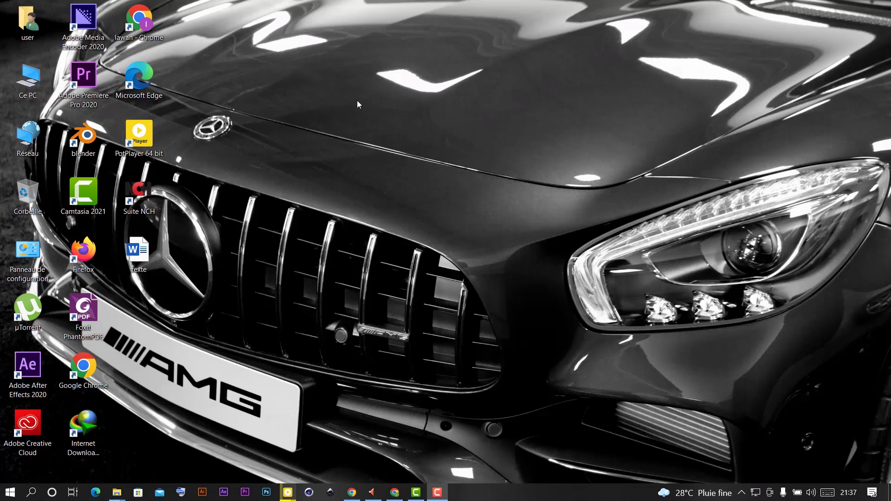
Open the properties of local disk C: from Ce PC and start Disk Cleanup for that drive.
double_click(29, 87)
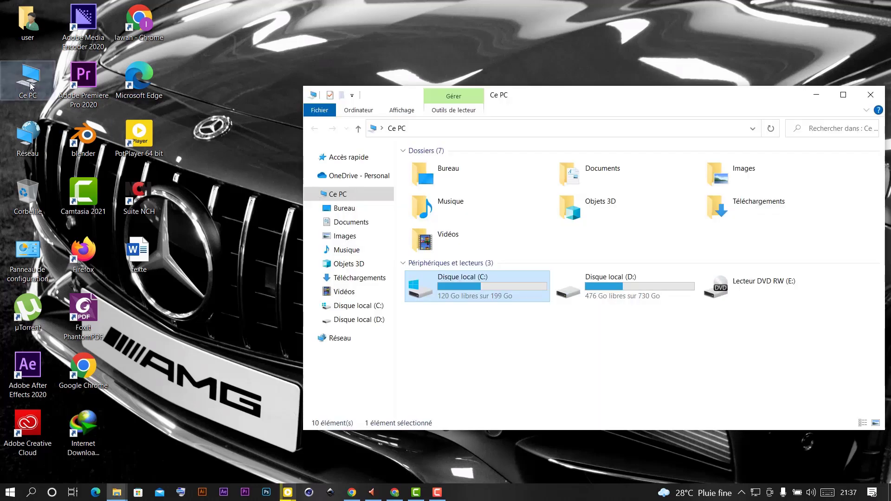
right_click(455, 286)
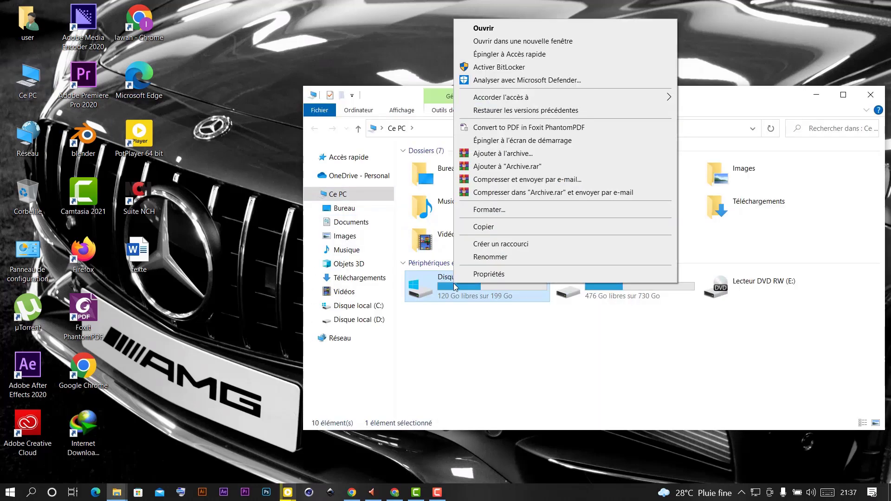
click(500, 278)
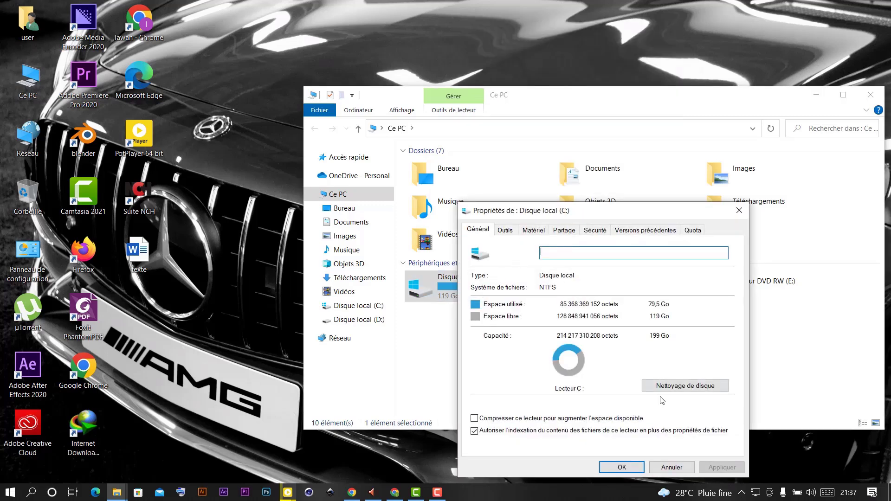
click(674, 389)
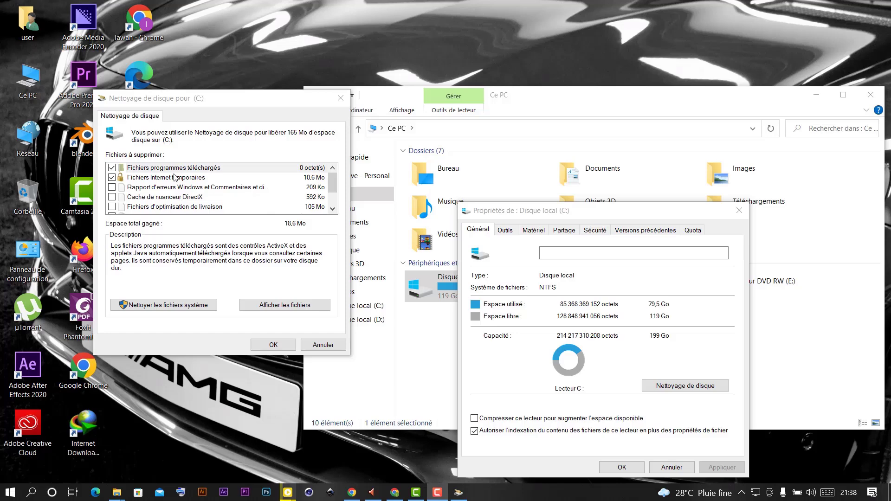
Select the Windows error reports for deletion in Disk Cleanup and extend the cleanup to system files.
mouse_move(330, 180)
mouse_down()
mouse_move(334, 213)
mouse_move(337, 187)
mouse_up()
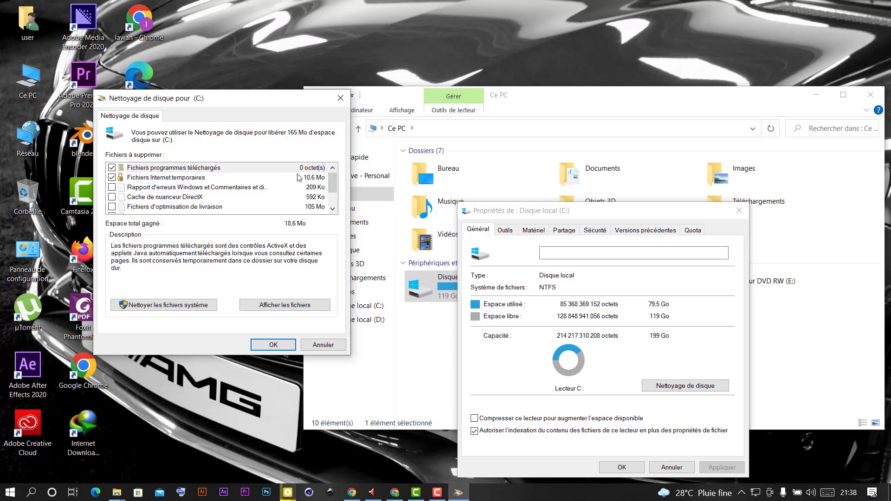
click(112, 187)
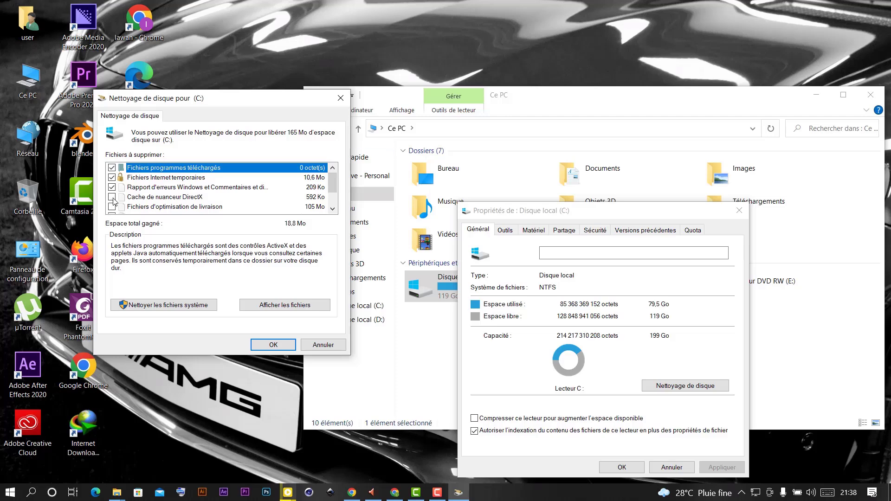
scroll(333, 181, down, 1)
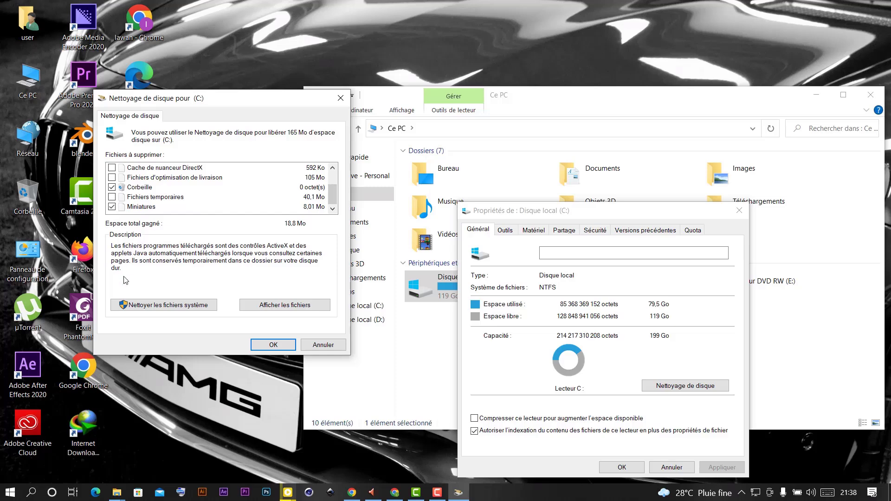
click(124, 307)
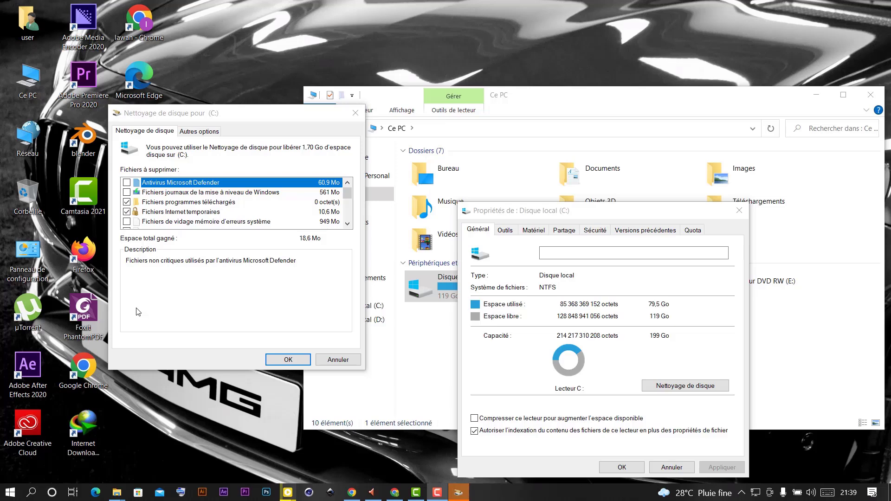
Open Windows Settings and close the Disk Cleanup and drive C: properties windows.
click(9, 496)
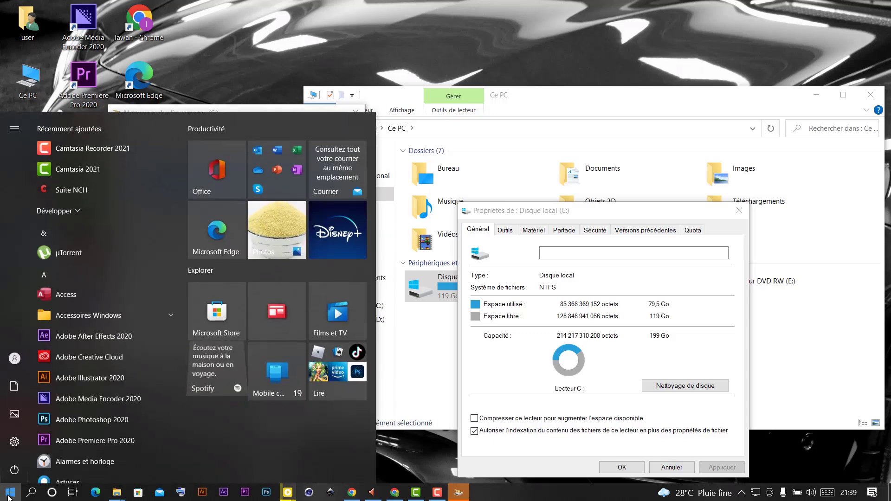
click(13, 442)
click(361, 116)
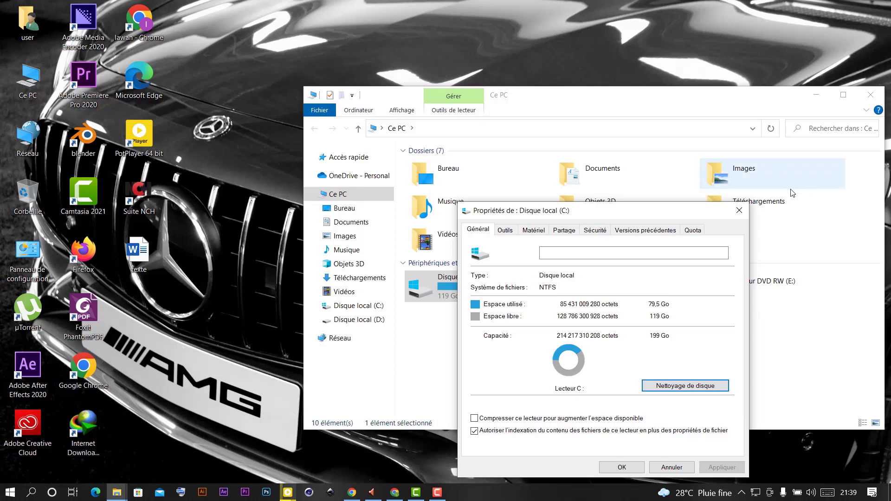
click(739, 210)
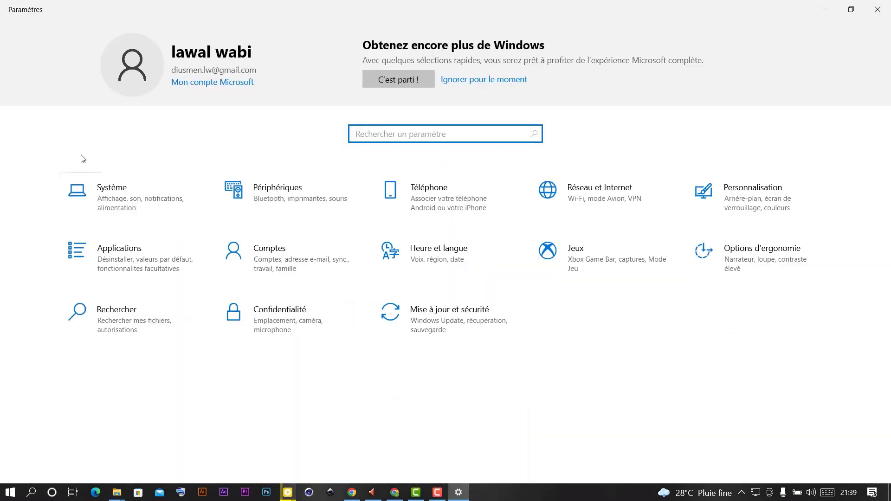
Open the list of temporary files for drive C: in the system storage settings.
click(108, 192)
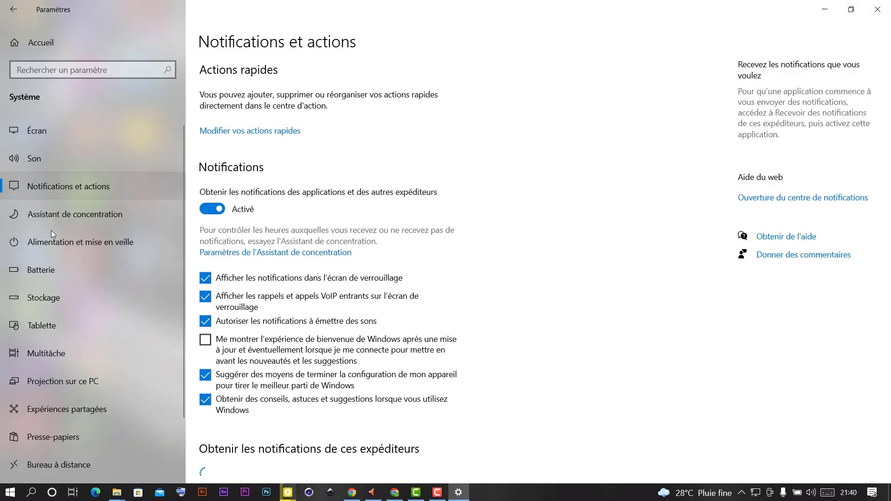
click(45, 301)
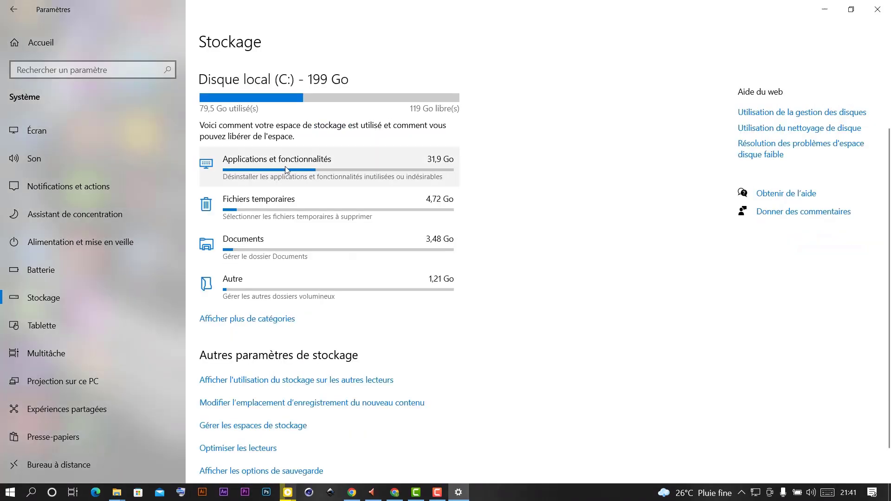
click(258, 218)
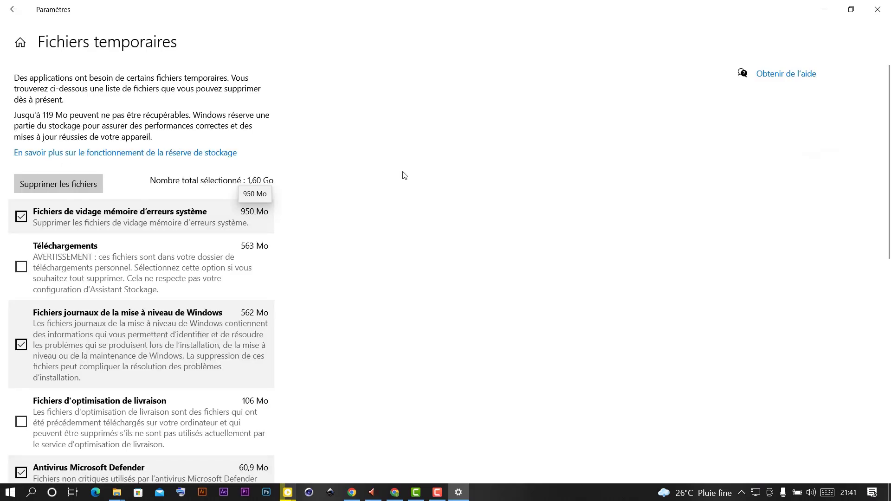
Review the temporary file categories and delete the preselected ones, leaving Téléchargements and Fichiers d'optimisation de livraison unselected.
scroll(888, 182, down, 3)
scroll(888, 182, down, 3)
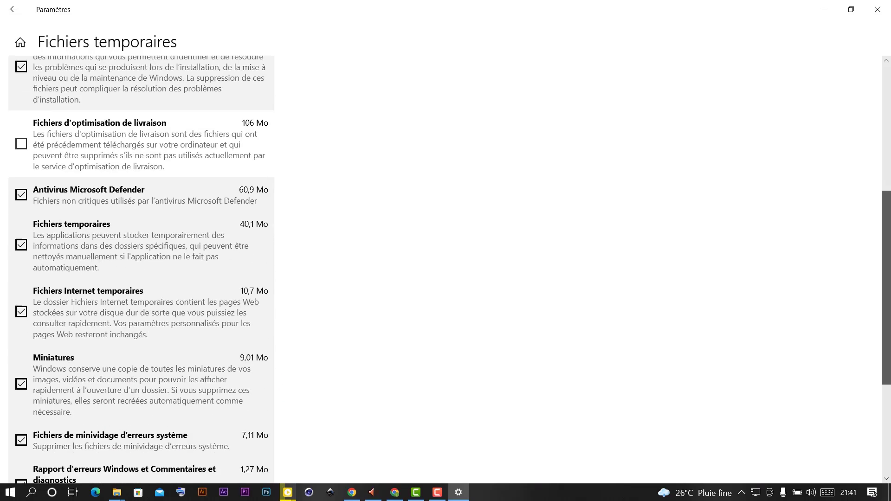
scroll(226, 198, up, 6)
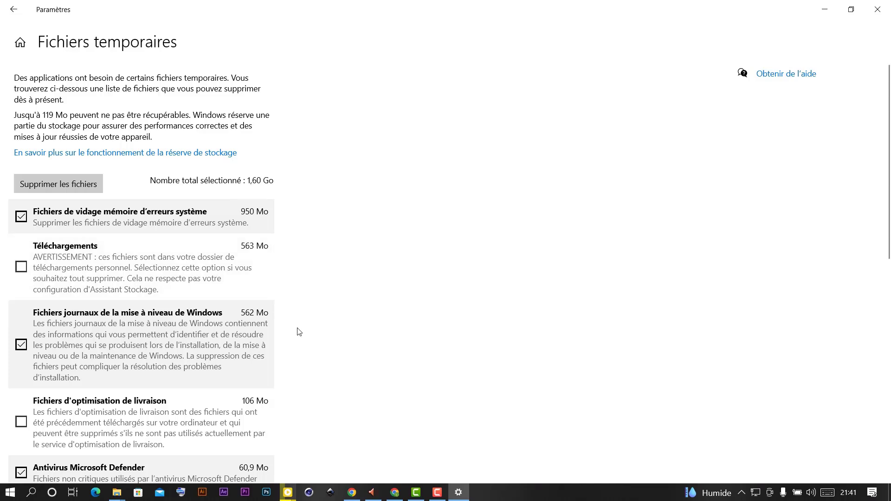
scroll(889, 195, down, 5)
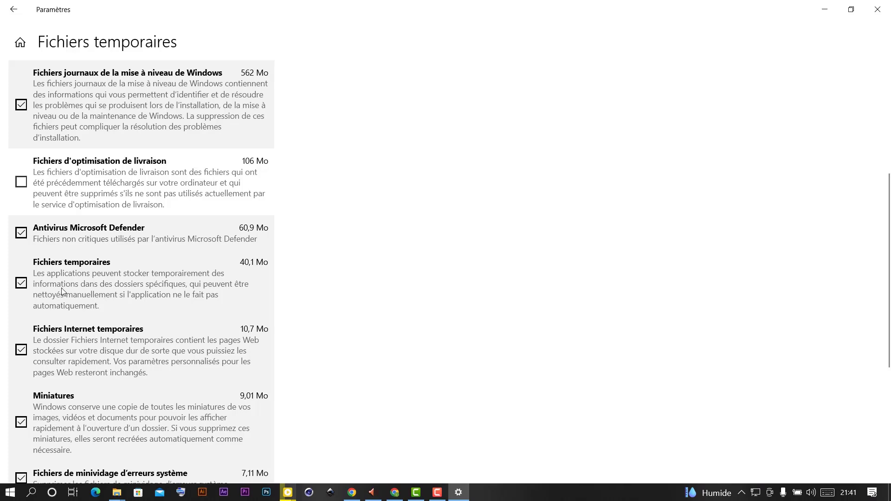
scroll(63, 292, down, 5)
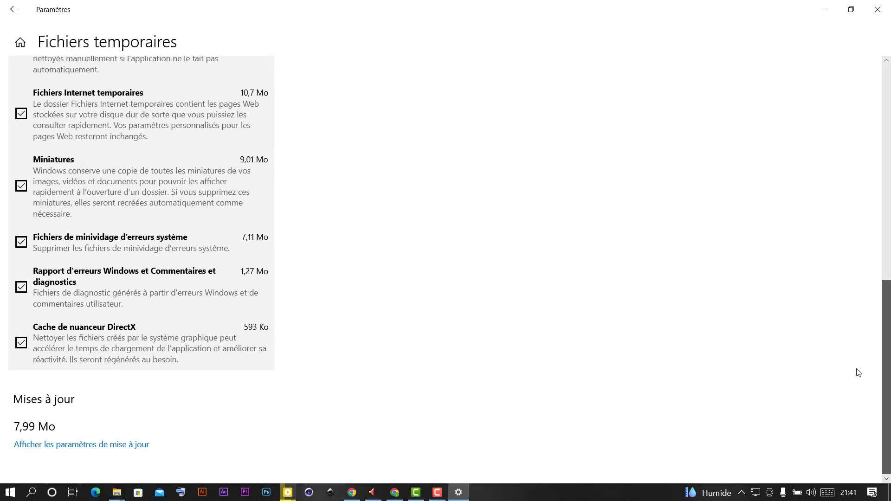
scroll(858, 373, up, 10)
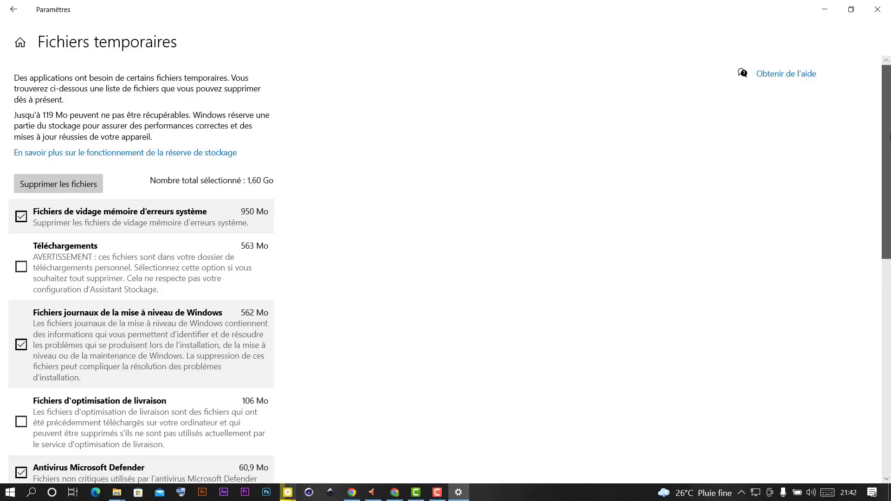
click(41, 186)
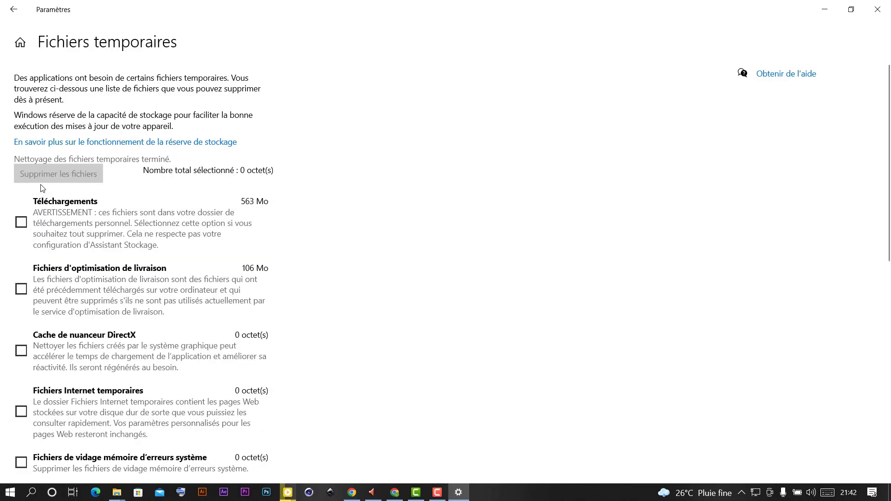
Turn on the storage assistant and set its schedule to "Lorsque l'espace disque est faible".
click(14, 10)
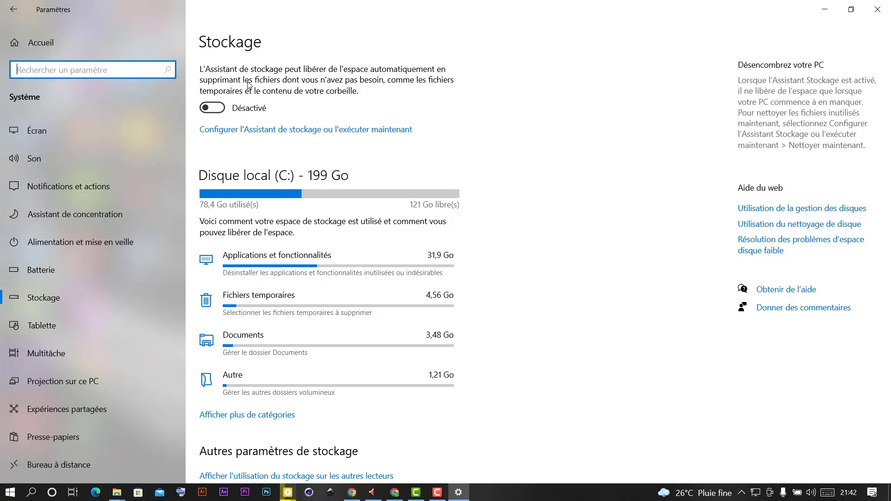
click(211, 106)
click(252, 130)
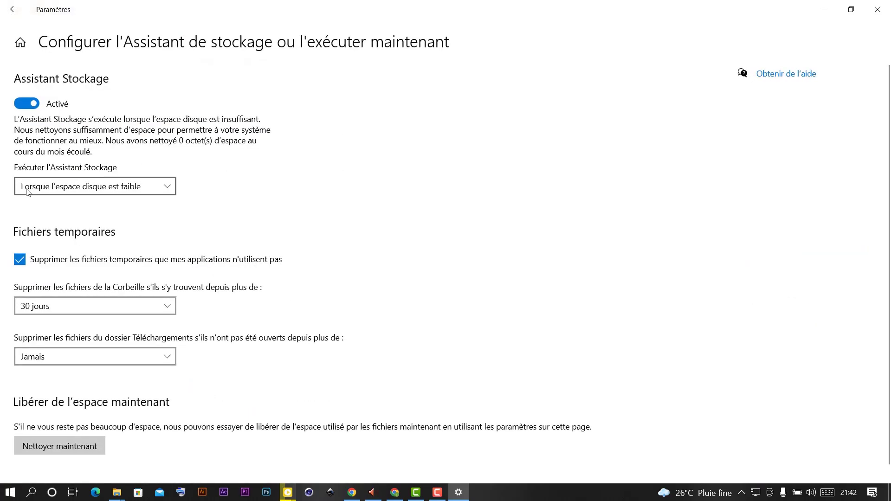
click(146, 188)
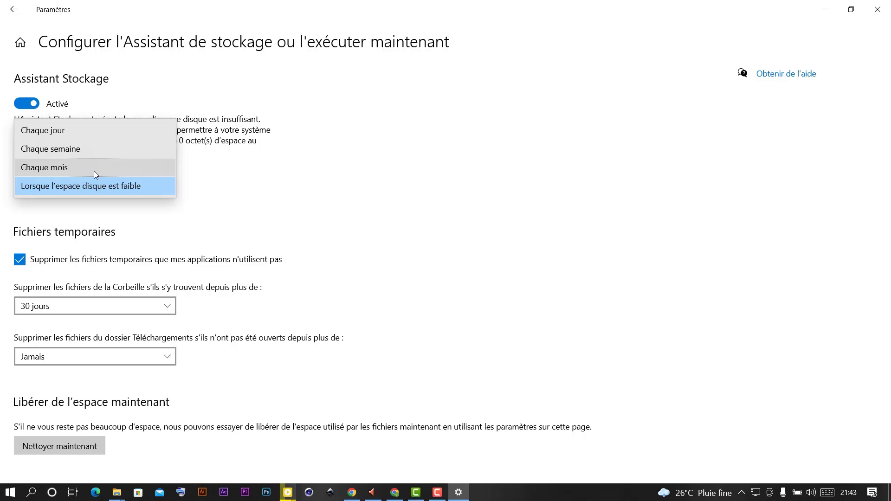
click(67, 189)
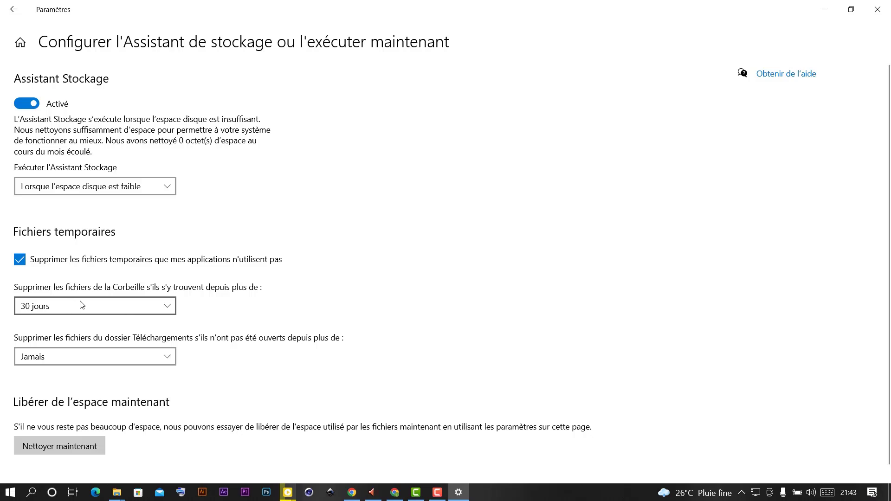
Set Recycle Bin file deletion to 30 jours and leave the Downloads folder deletion option at Jamais.
click(113, 308)
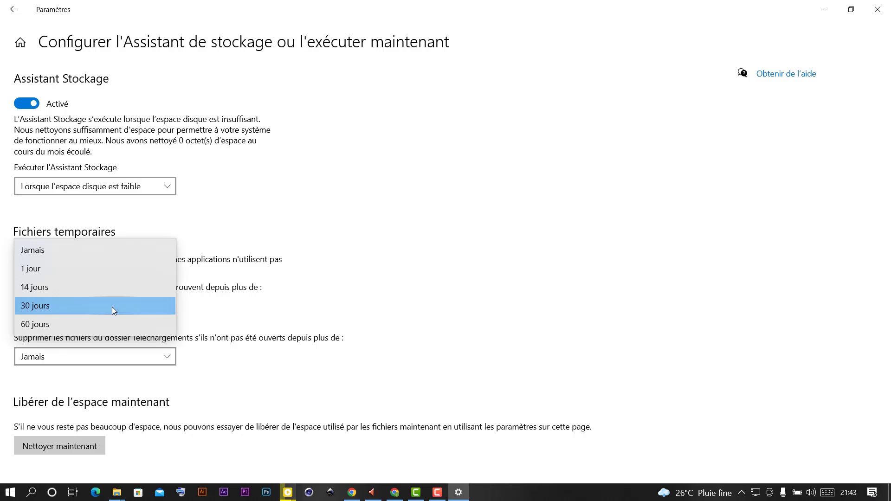
click(135, 309)
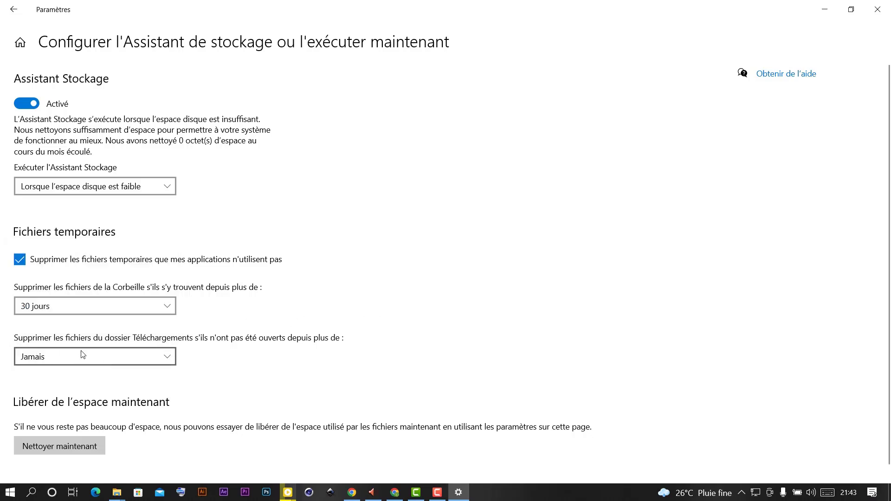
click(145, 355)
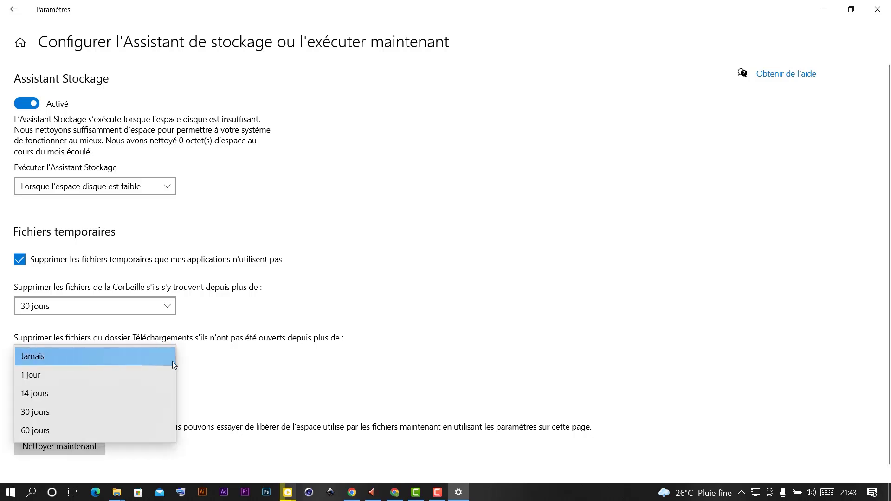
click(231, 364)
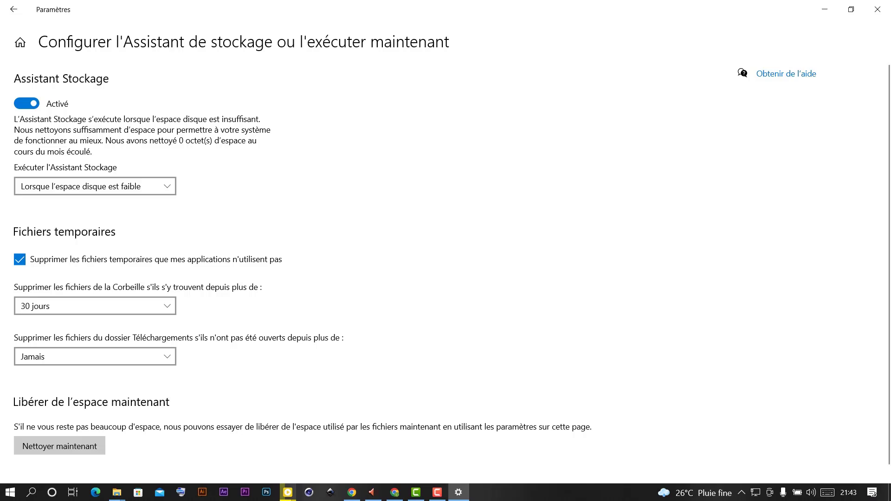
scroll(334, 390, down, 1)
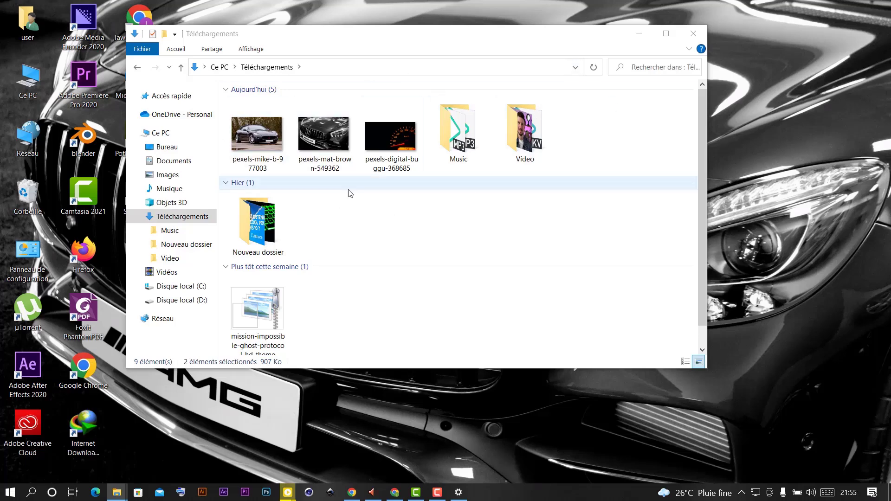
Sort the files in the Téléchargements folder by "Modifié le".
click(252, 49)
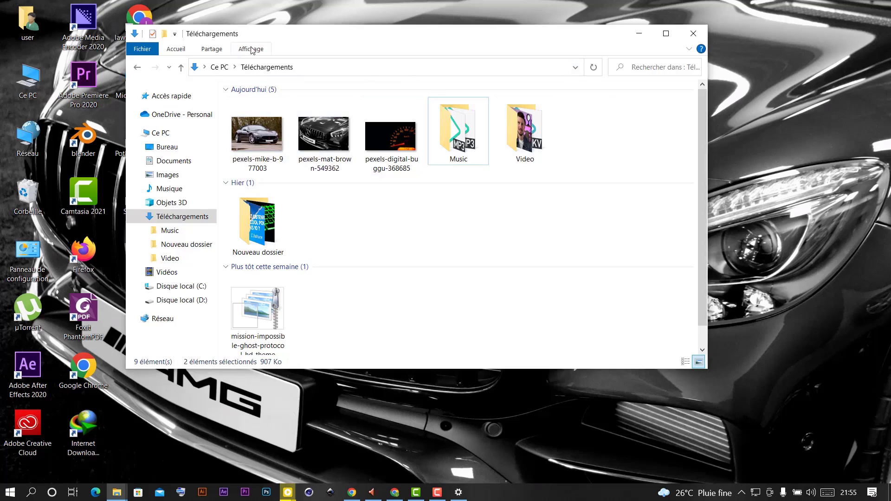
click(251, 49)
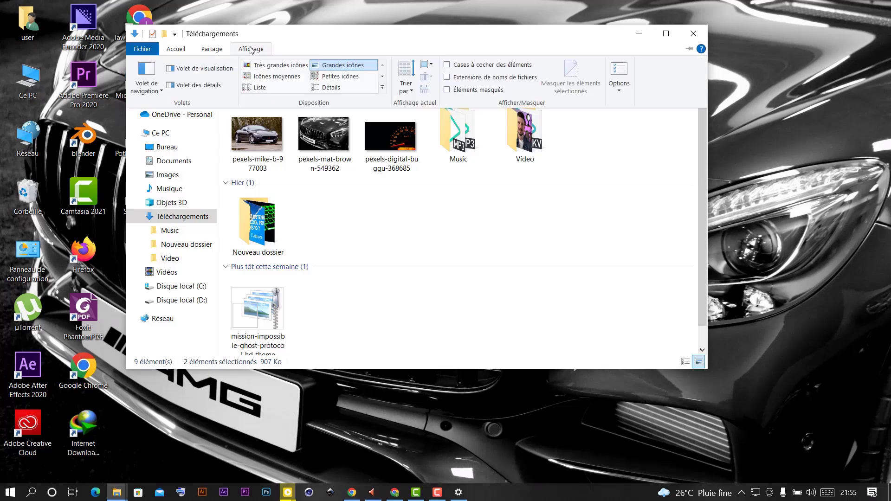
click(406, 87)
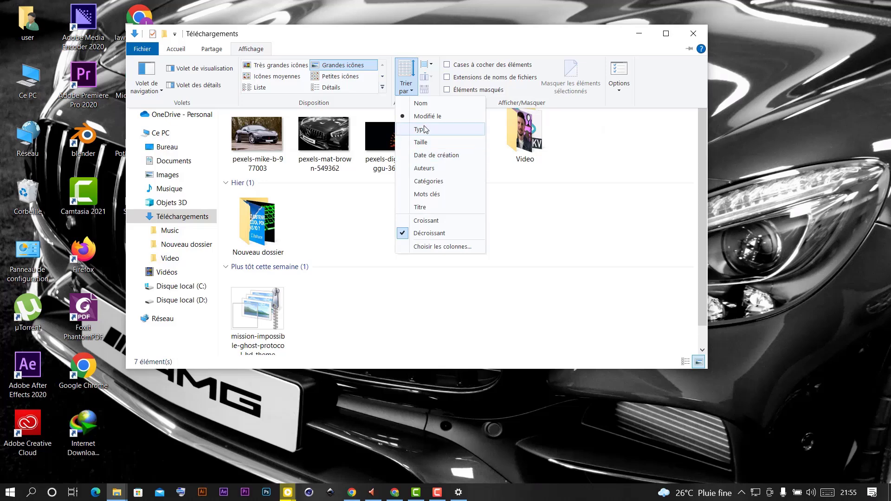
click(442, 121)
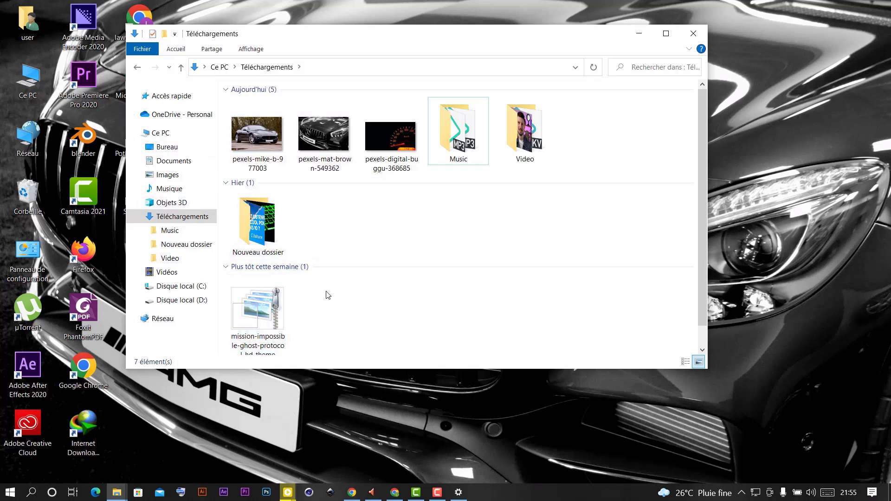
Delete the mission-impossible-ghost-protocol-hd-theme file from the Téléchargements folder.
click(275, 318)
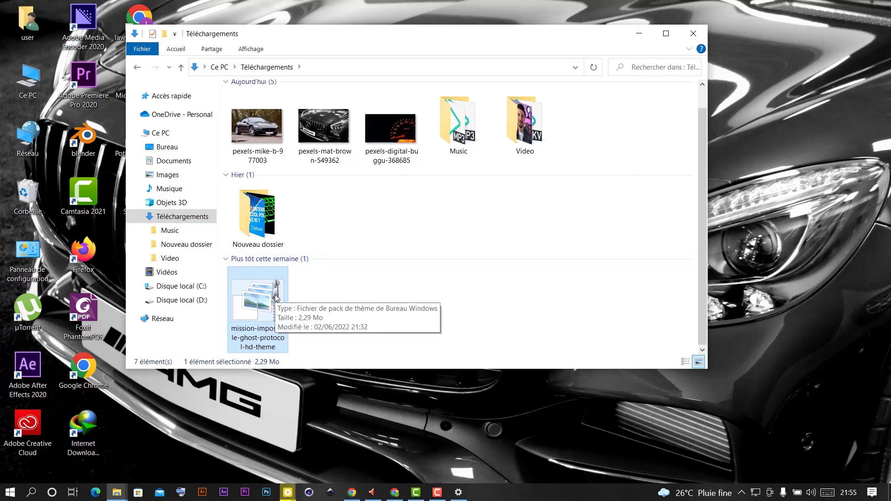
key(Delete)
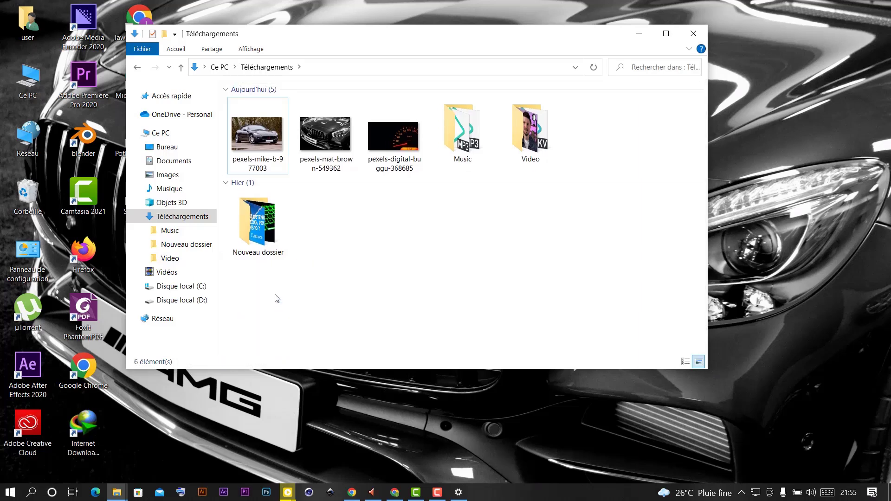
click(28, 203)
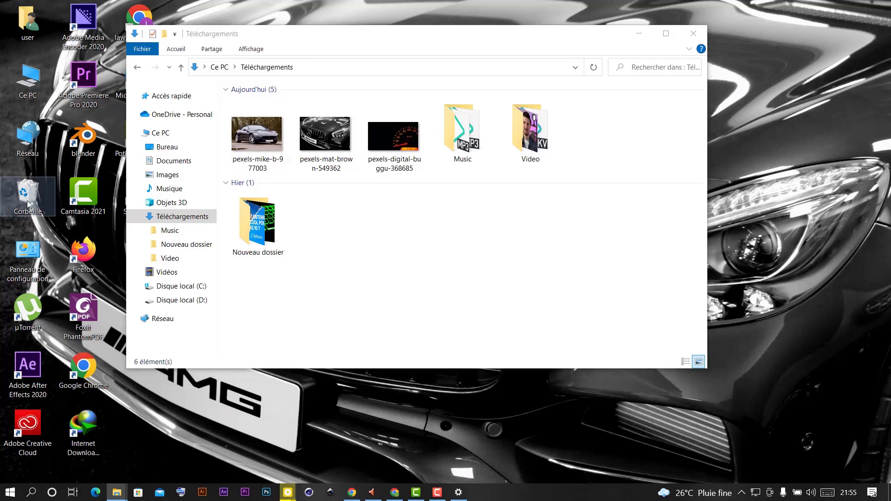
right_click(28, 204)
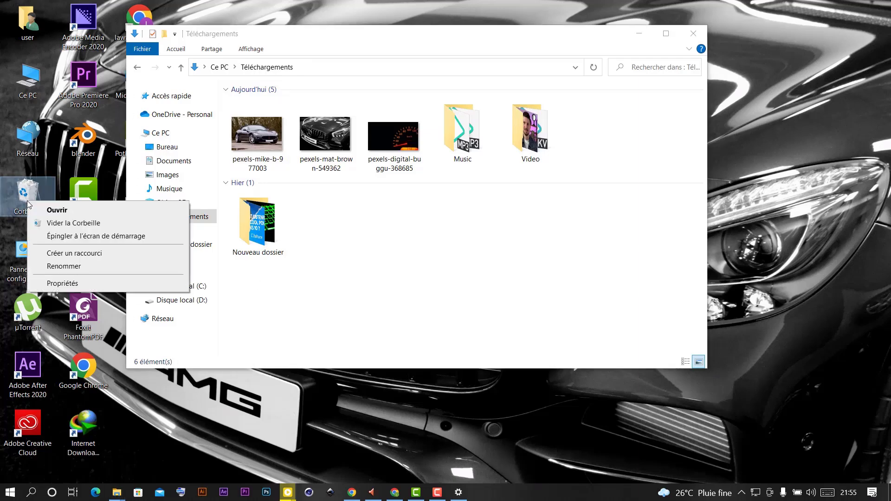
click(72, 224)
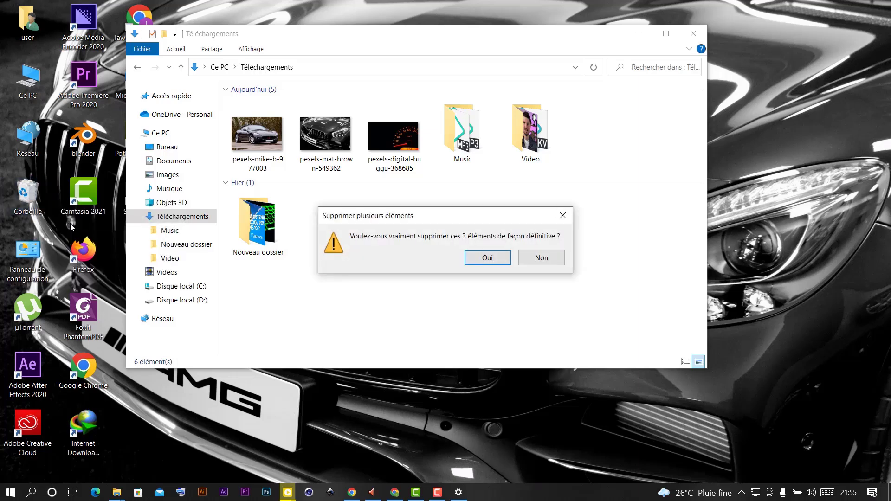
click(565, 217)
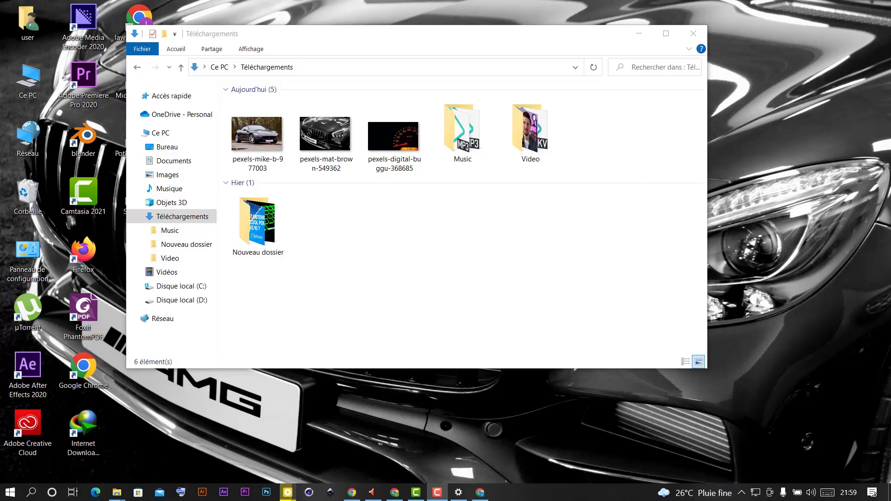
Switch to Google Chrome and search Google for spacesniffer.
click(480, 492)
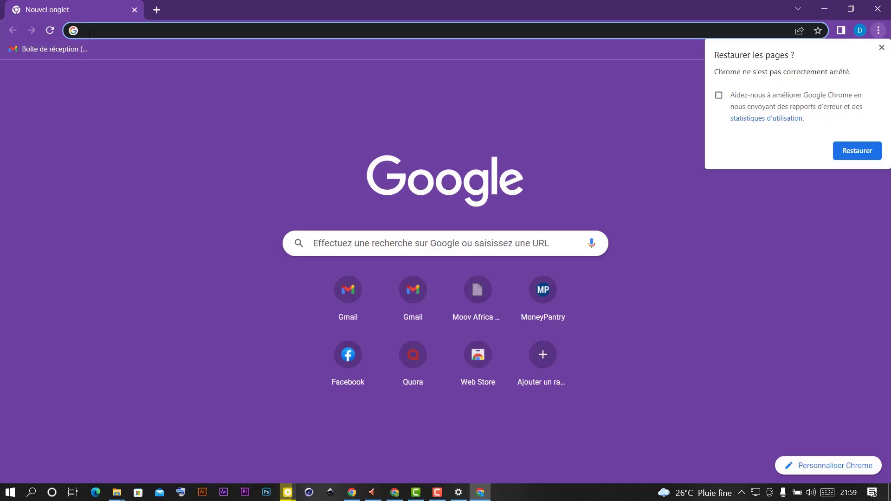
click(85, 33)
text(span)
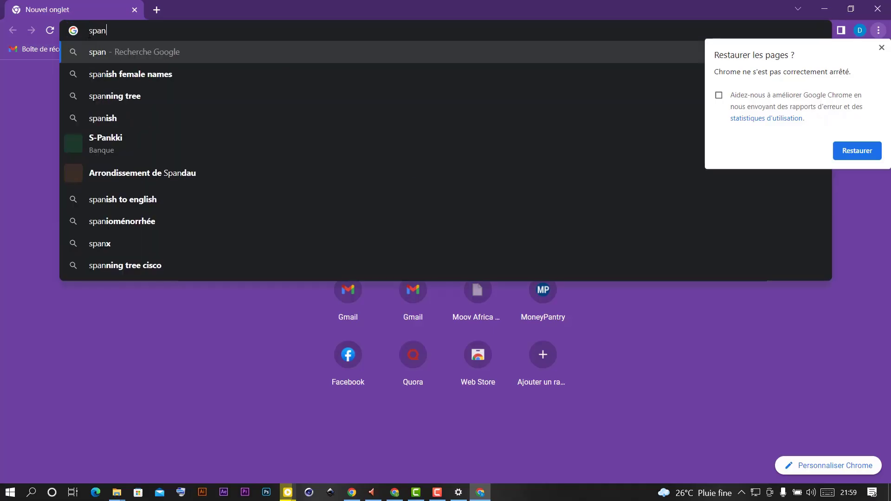
key(BackSpace)
text(ces)
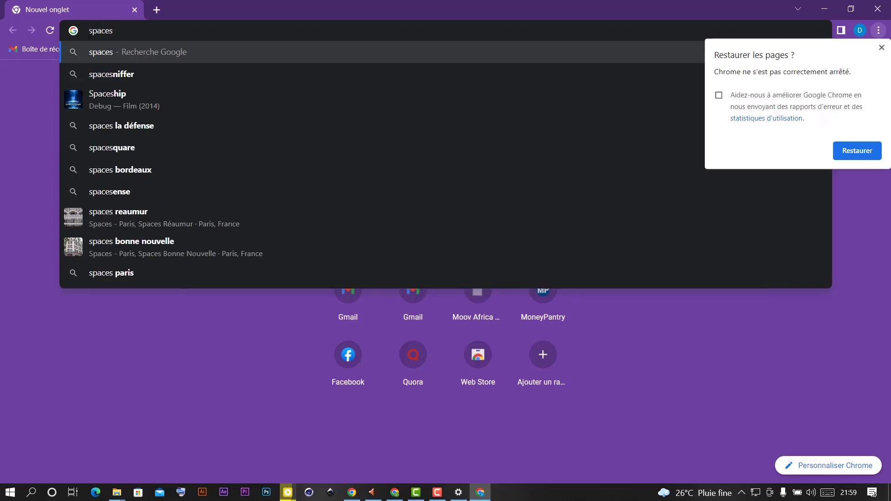
click(155, 83)
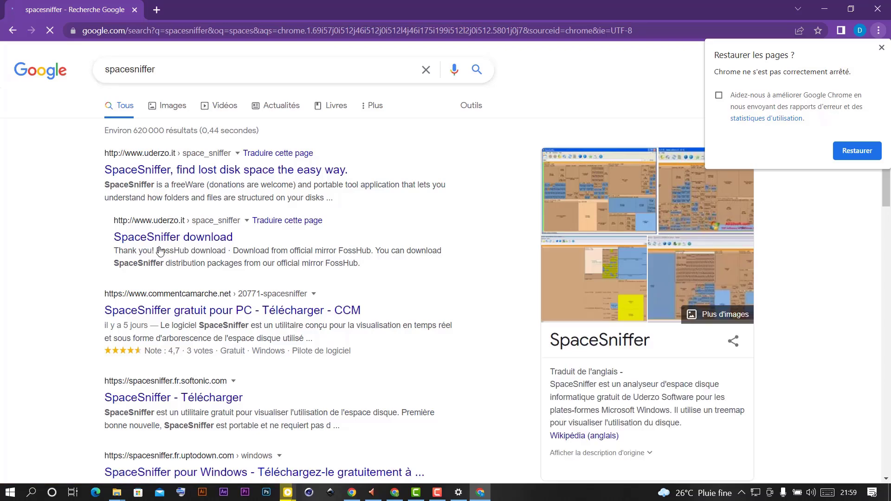
Open the CCM SpaceSniffer result in a new tab and download SpaceSniffer for Windows from it.
right_click(169, 311)
click(198, 319)
click(201, 4)
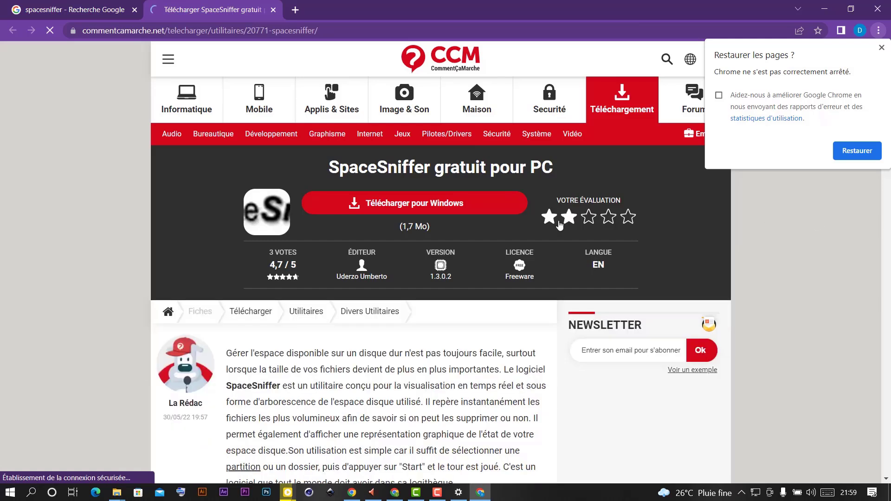
click(620, 160)
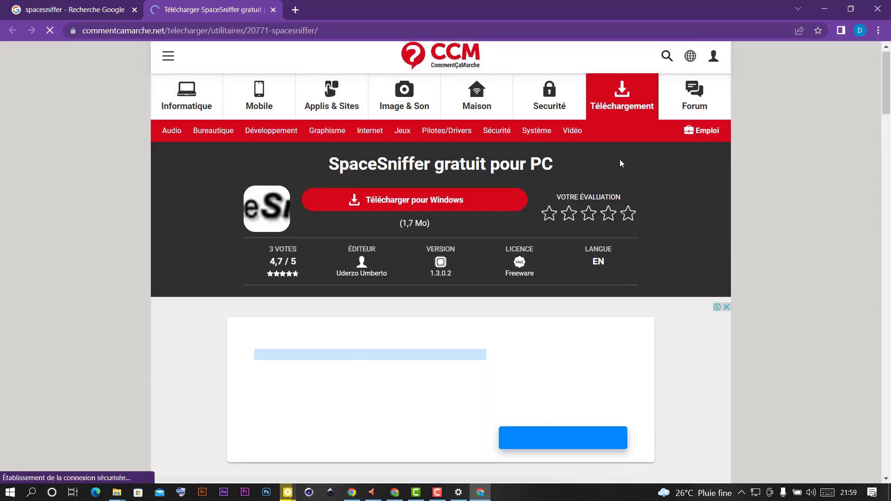
click(476, 195)
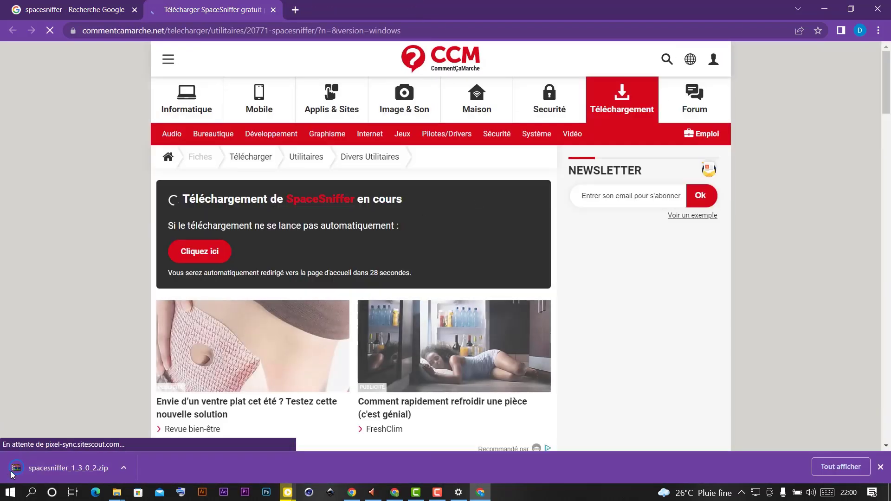
Switch to File Explorer and open the Téléchargements folder.
right_click(27, 468)
mouse_move(117, 492)
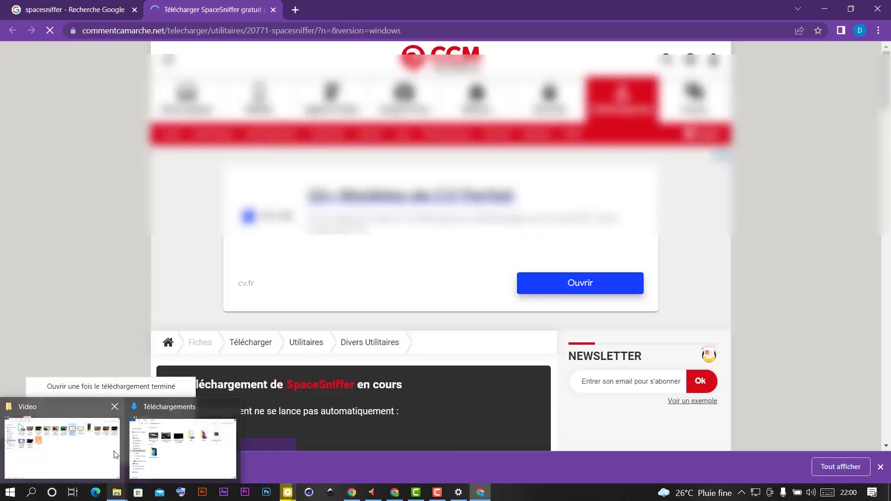
click(90, 454)
click(34, 104)
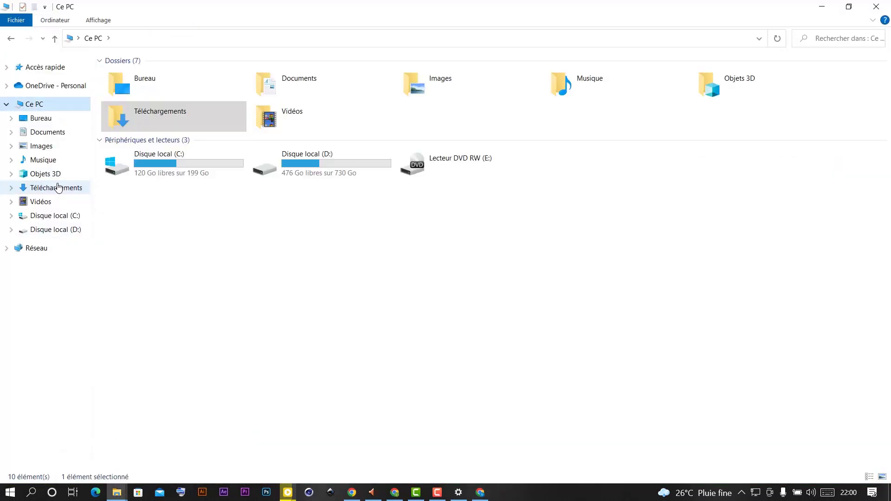
click(57, 188)
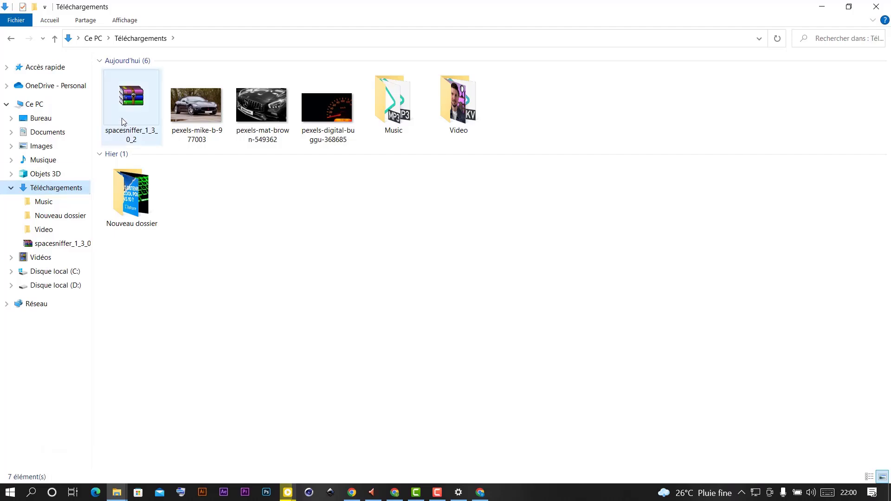
Extract the spacesniffer_1_3_0_2 archive into its own folder and select the SpaceSniffer application inside it.
click(134, 104)
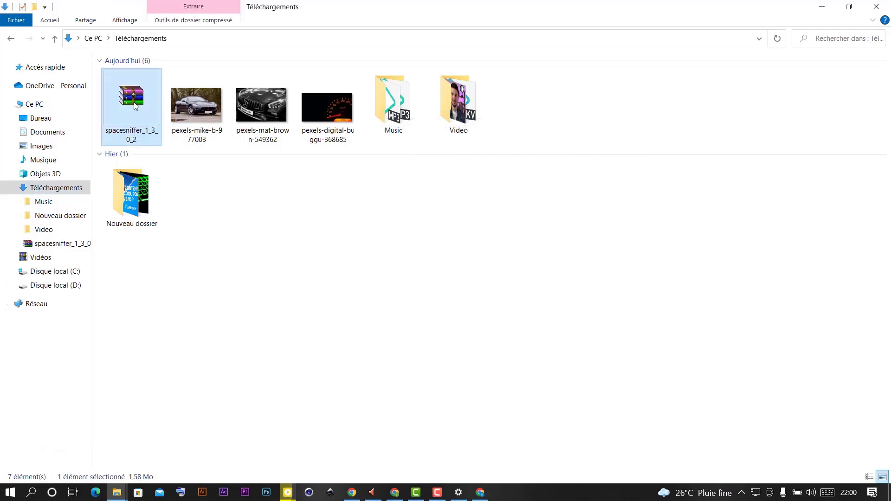
right_click(136, 106)
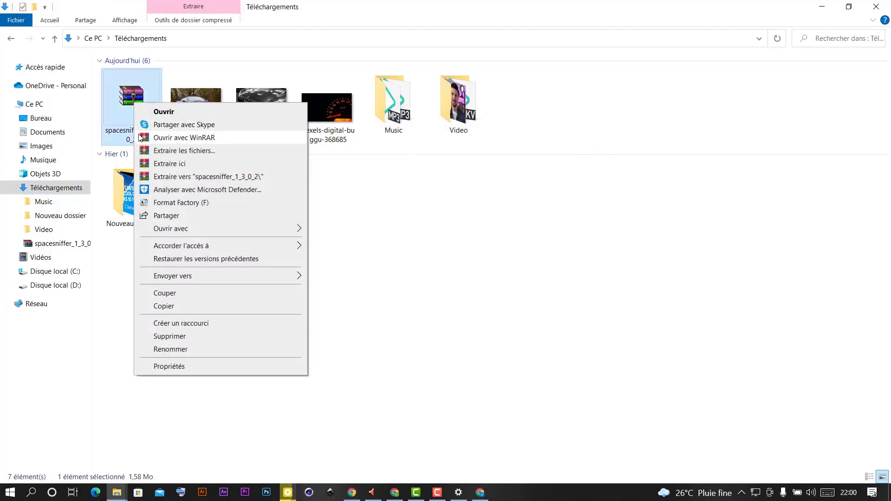
click(160, 182)
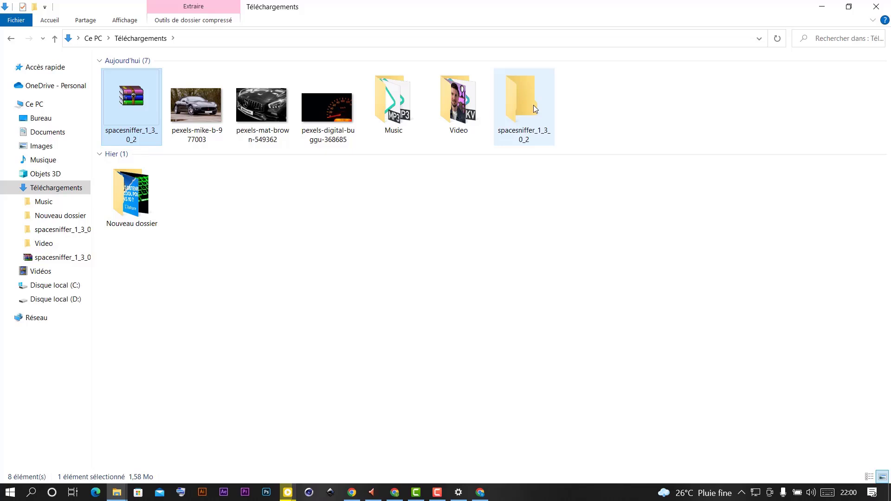
double_click(533, 105)
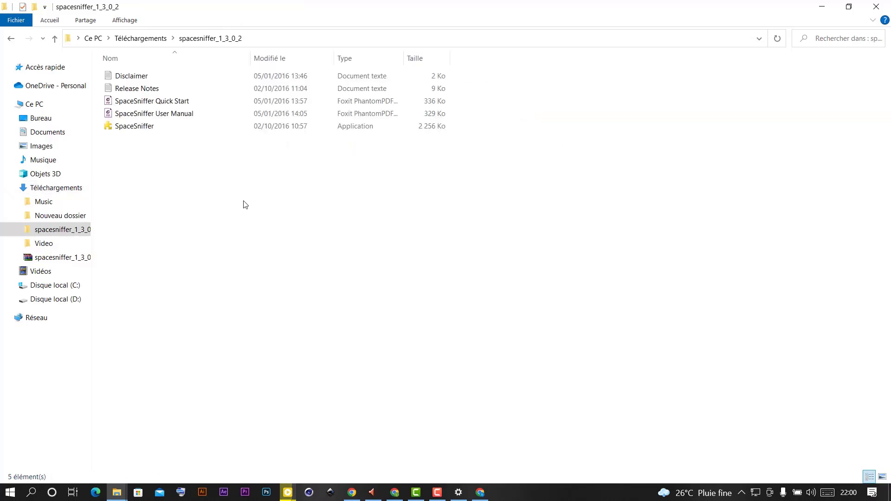
click(278, 126)
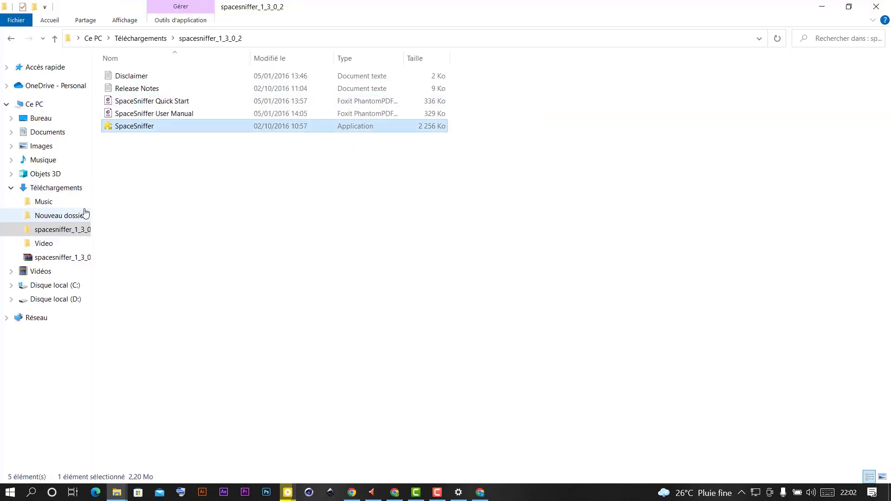